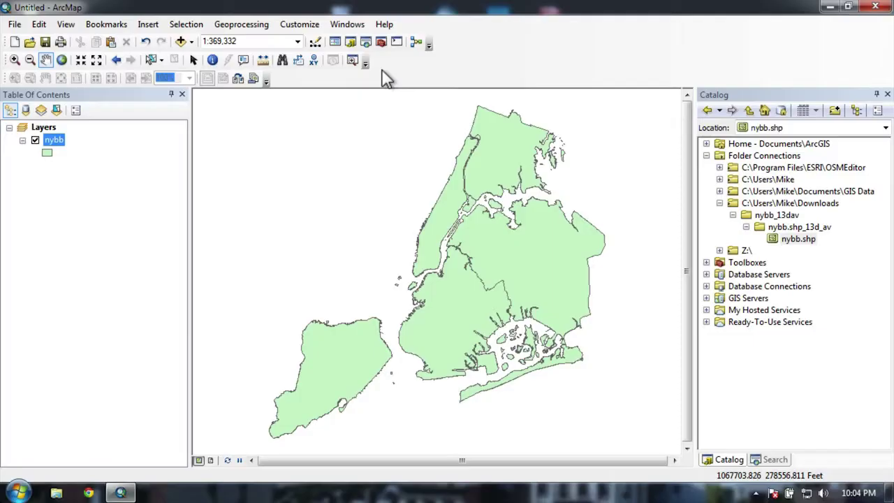
Identify Brooklyn on the map and move the results window aside.
left_click(213, 60)
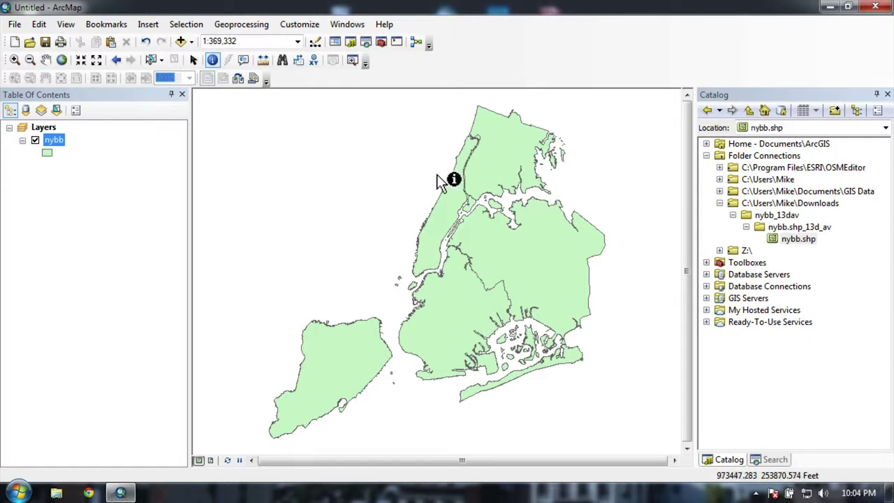
left_click(464, 316)
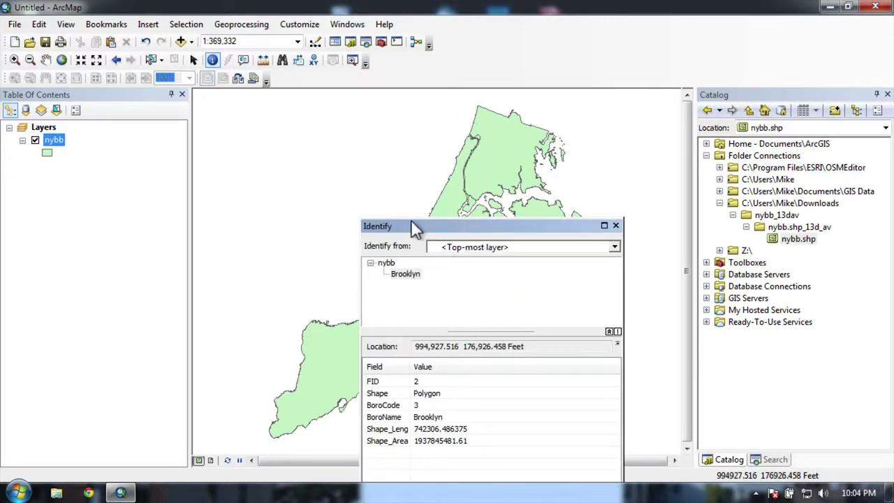
left_click_drag(410, 224, 187, 82)
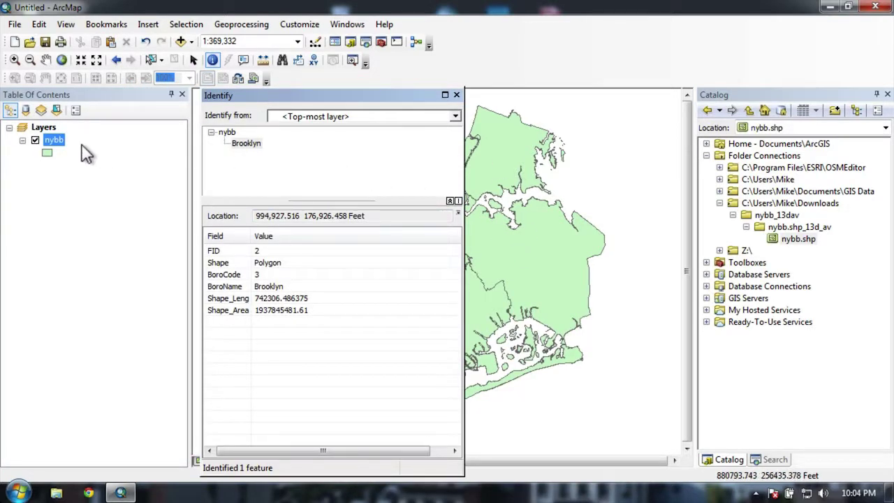
Limit Identify to the nybb layer, then shrink and float the results window at left.
left_click(292, 116)
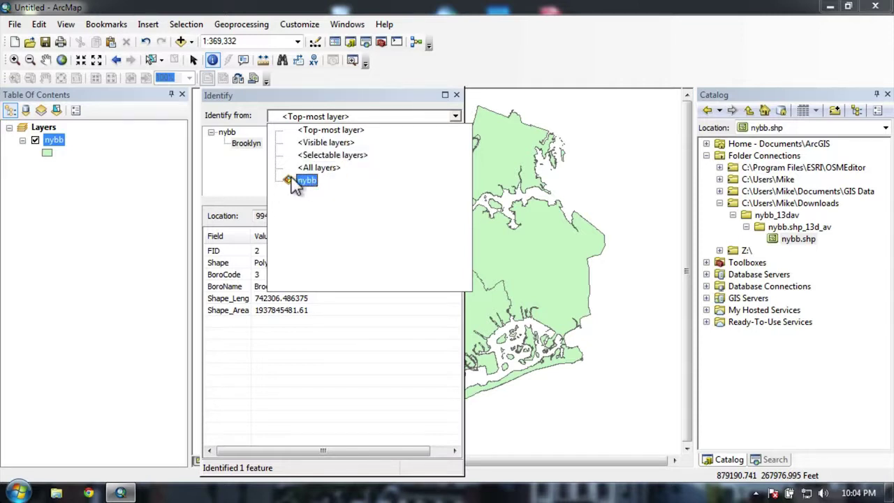
key("Up")
key("Up")
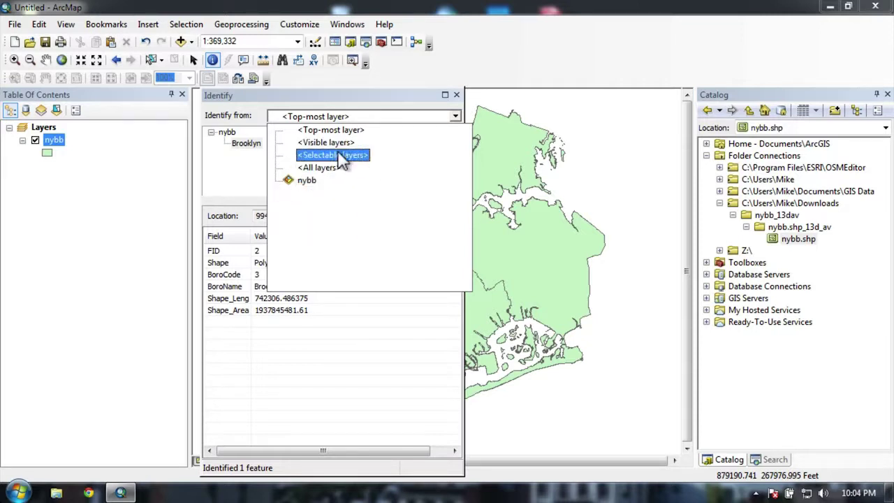
left_click(305, 183)
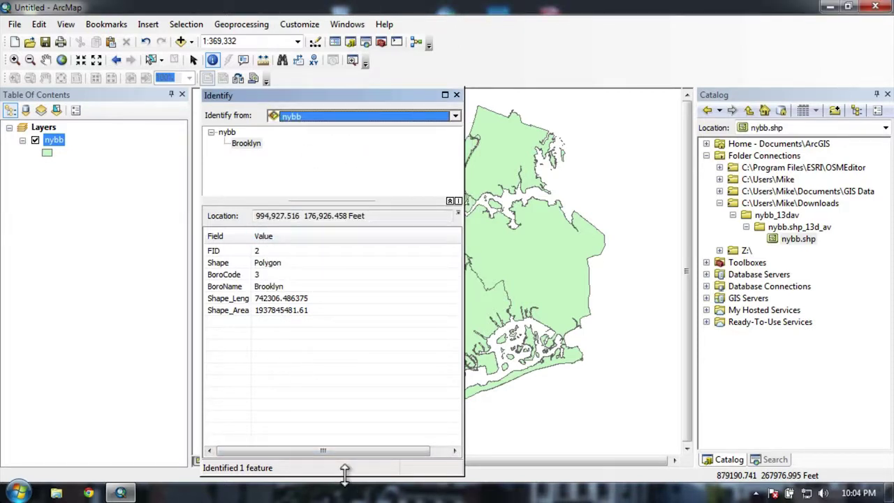
left_click_drag(344, 474, 355, 359)
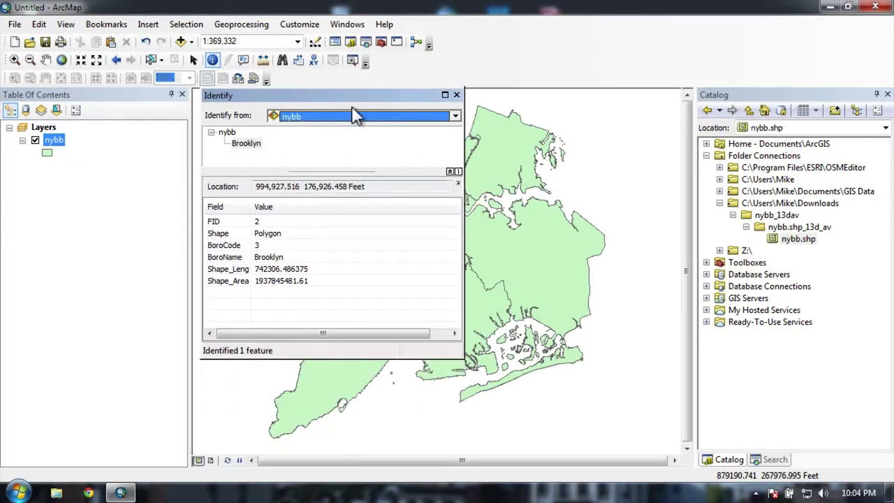
left_click_drag(358, 99, 202, 143)
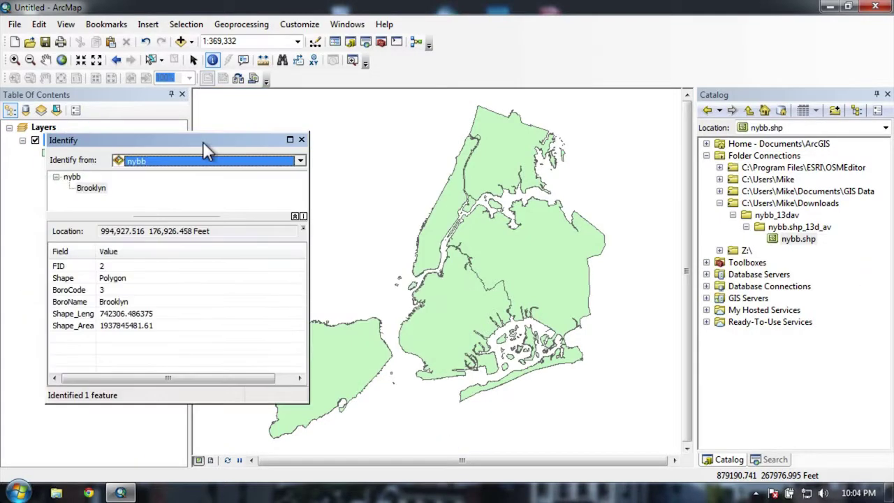
Identify Queens, the Bronx and Staten Island to view their records.
left_click(546, 236)
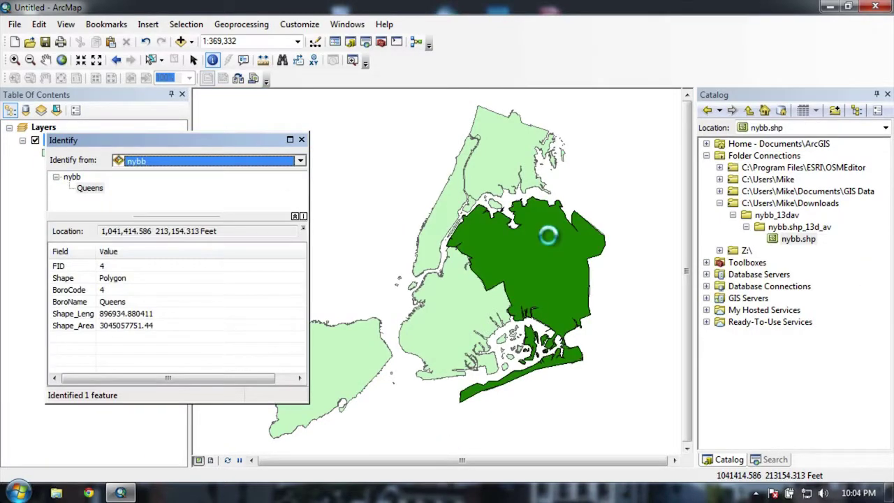
left_click(515, 154)
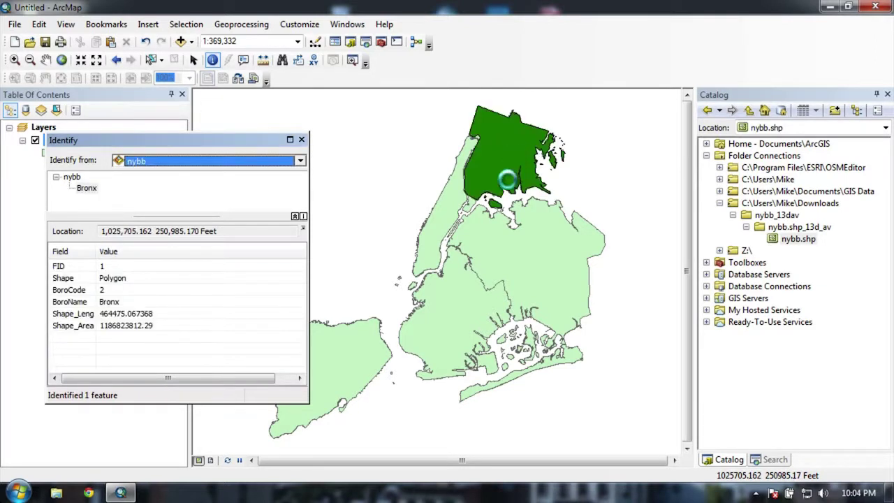
left_click(365, 370)
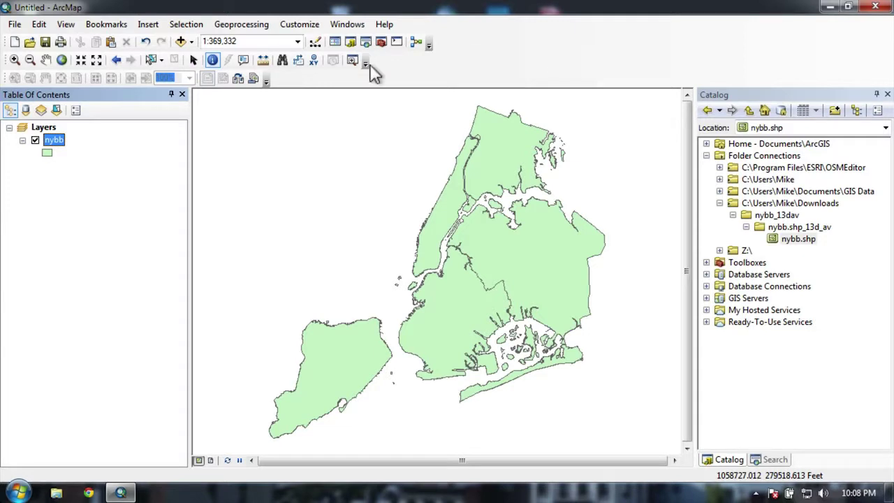
Rename the nybb layer to 'New York Boroughs' and open its layer properties.
left_click(54, 139)
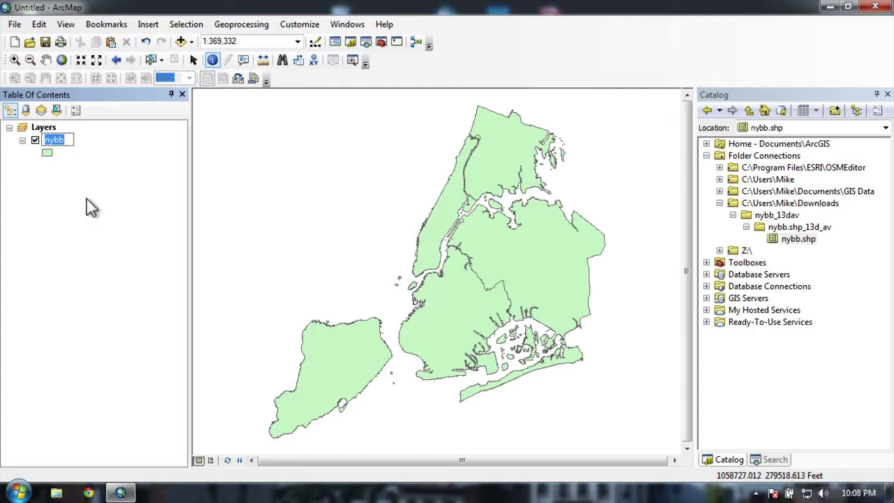
type("New York Boroughs")
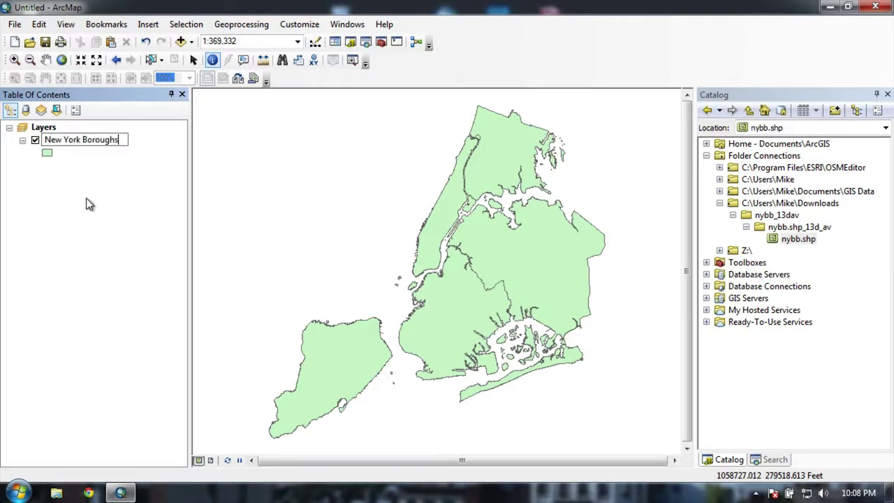
key("Return")
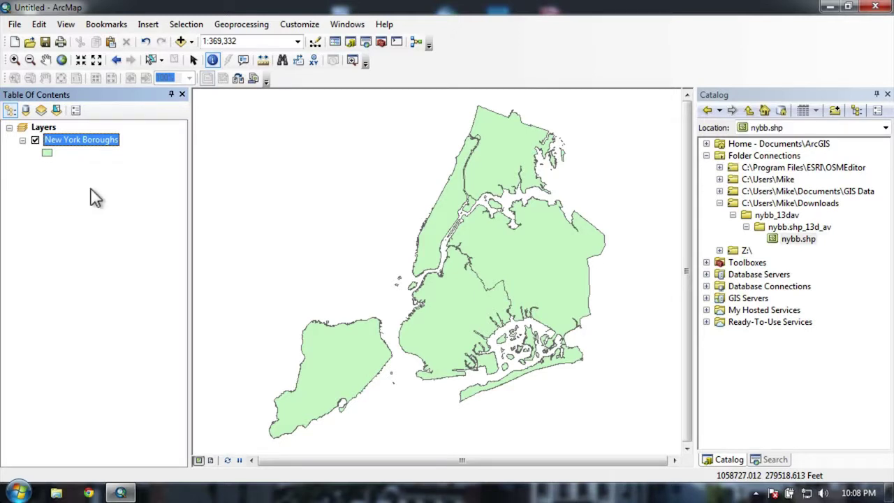
double_click(114, 142)
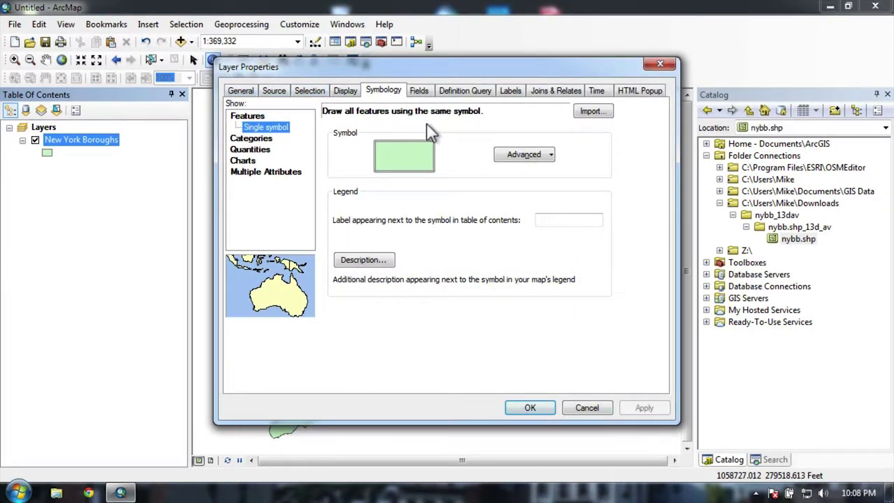
Look through the General, Source, Selection, Display and Symbology tabs of the layer properties.
left_click(247, 90)
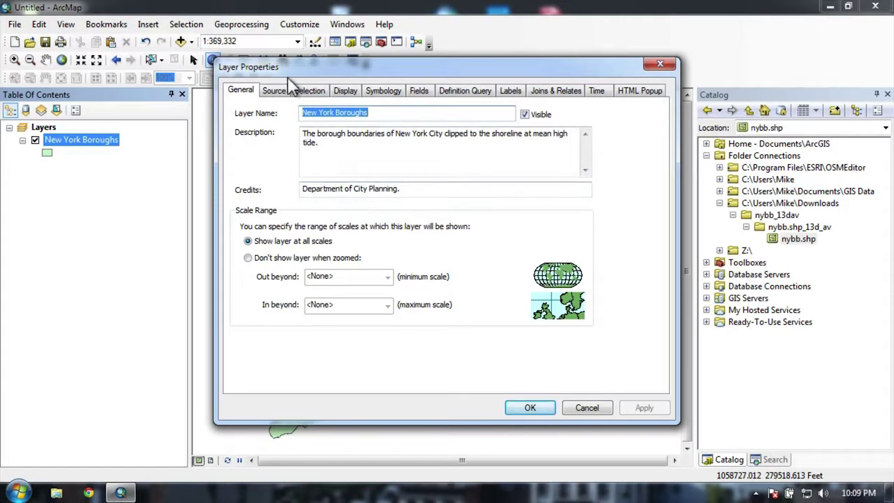
left_click(276, 93)
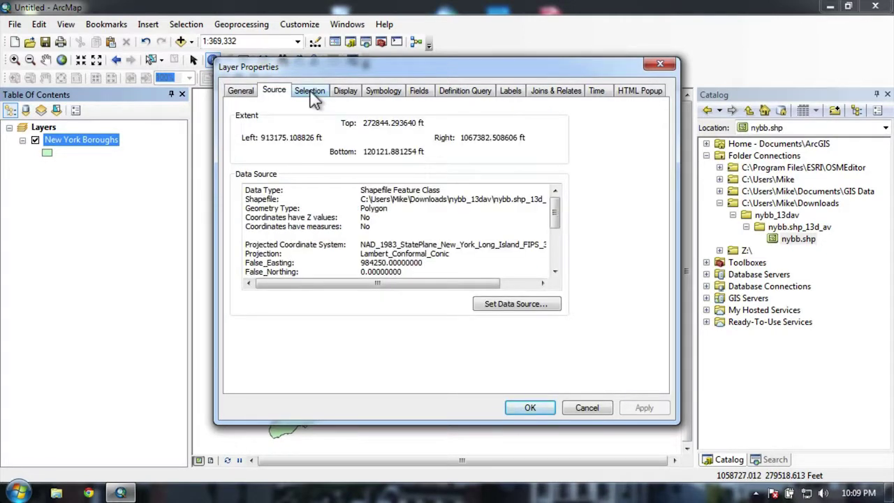
left_click(313, 98)
left_click(343, 92)
left_click(377, 95)
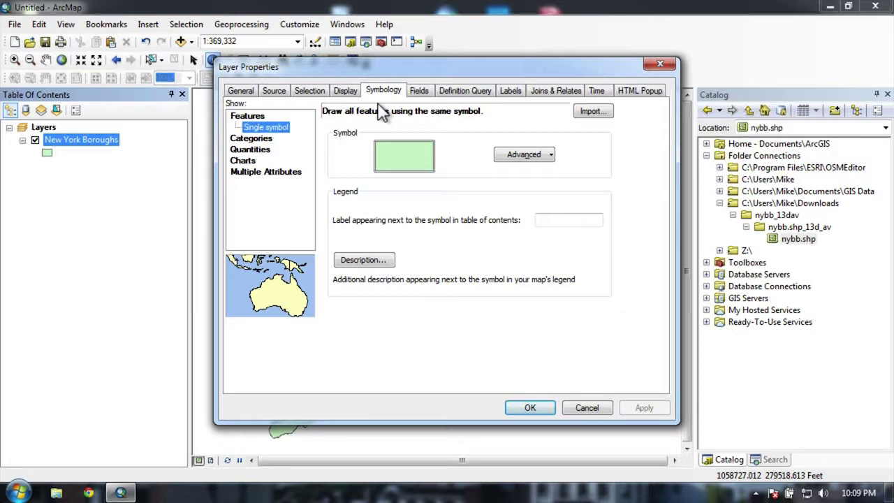
Turn on labelling for the borough layer using the BoroName field.
left_click(508, 91)
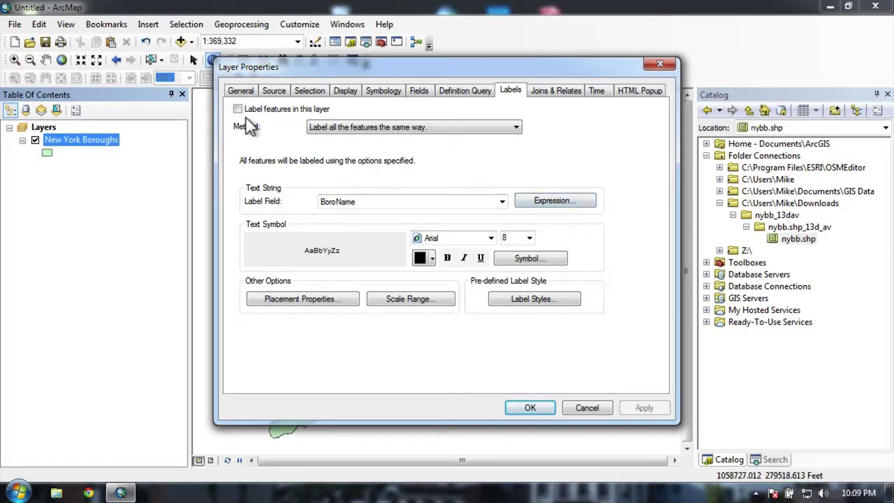
left_click(238, 109)
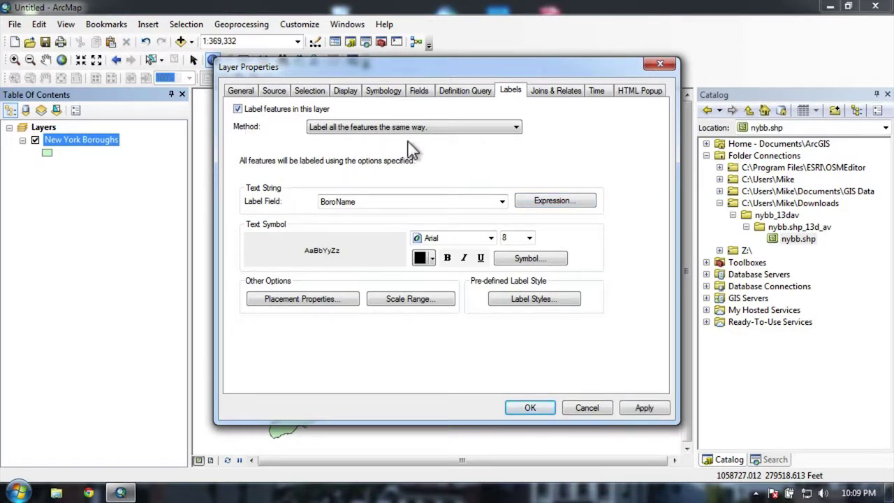
left_click(501, 202)
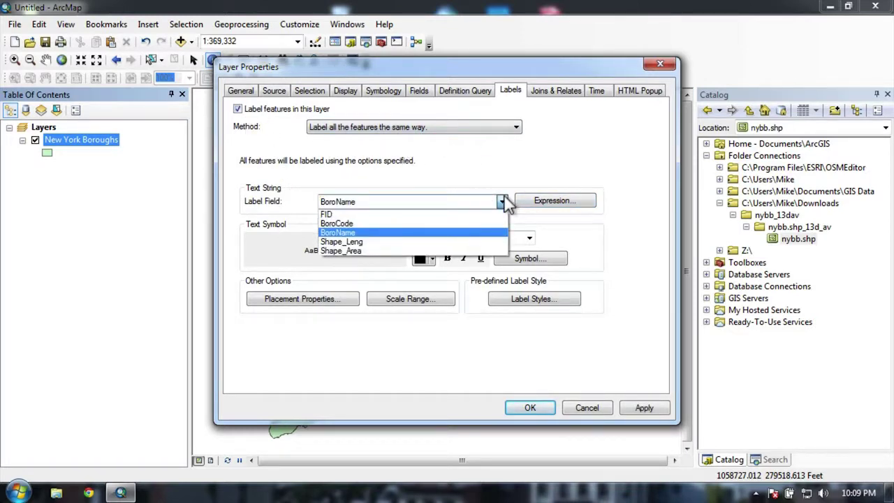
left_click(438, 232)
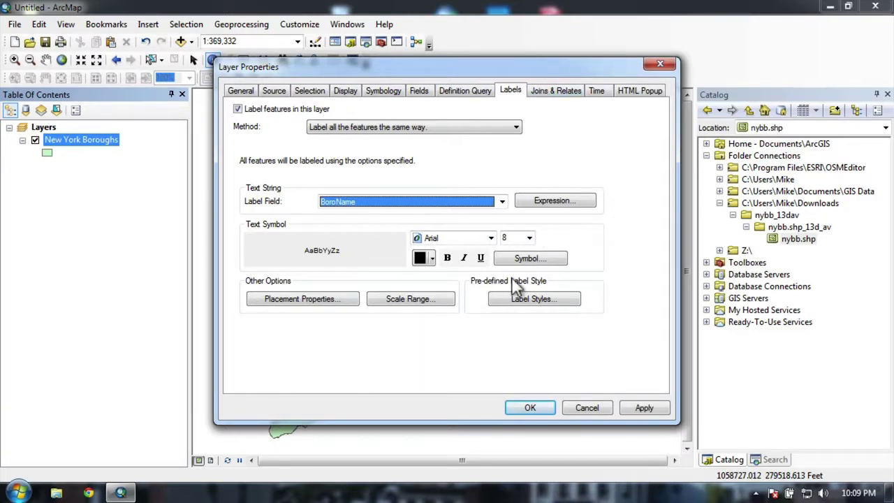
Keep Arial as the label font and make the labels bold.
left_click(491, 238)
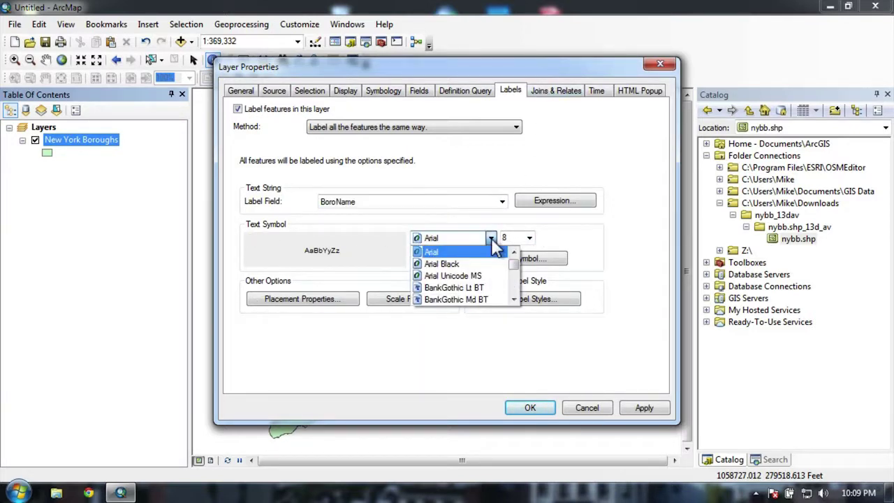
left_click(514, 298)
left_click(513, 298)
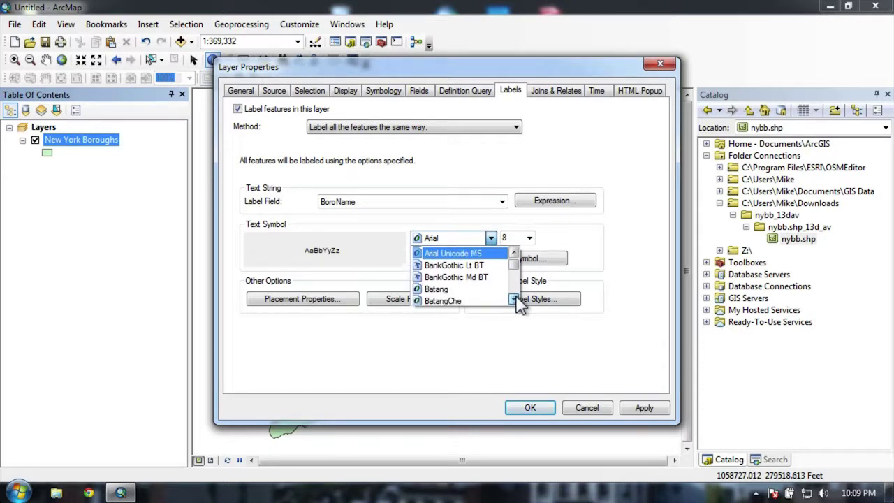
left_click(513, 253)
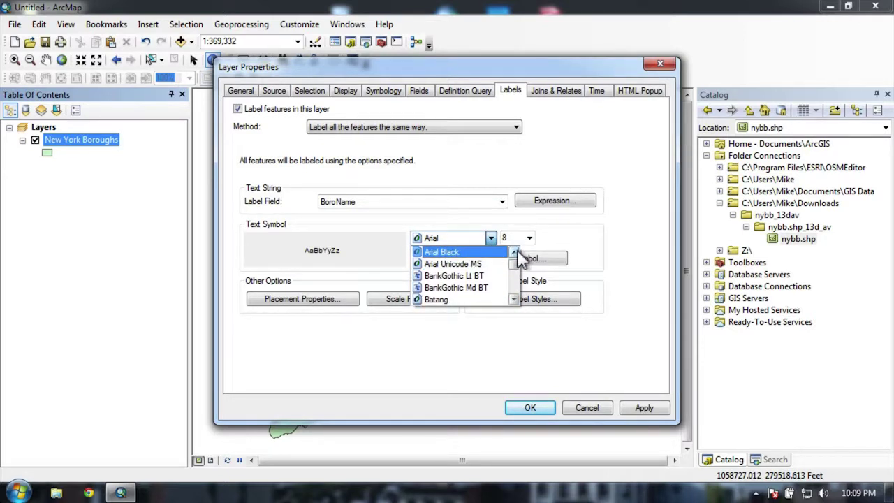
left_click(515, 252)
left_click(447, 252)
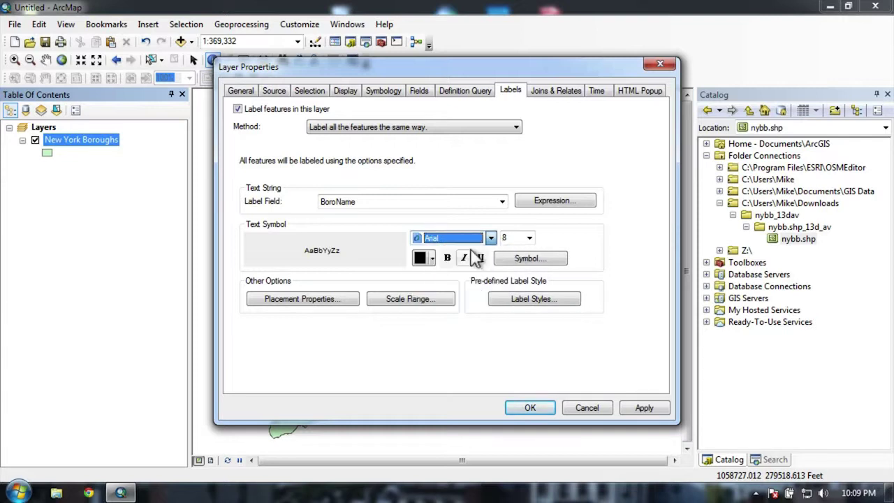
left_click(445, 258)
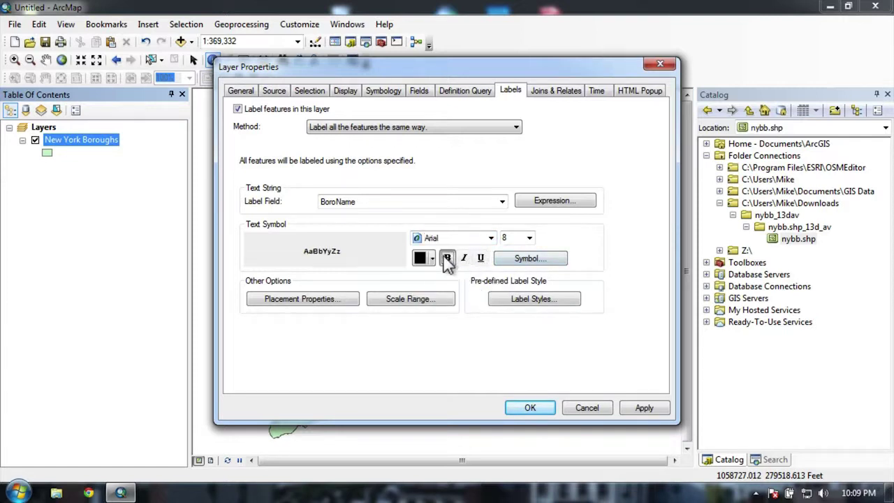
Try a 24 pt label size and apply it to preview the map.
left_click(529, 239)
left_click(528, 303)
left_click(528, 303)
left_click(513, 306)
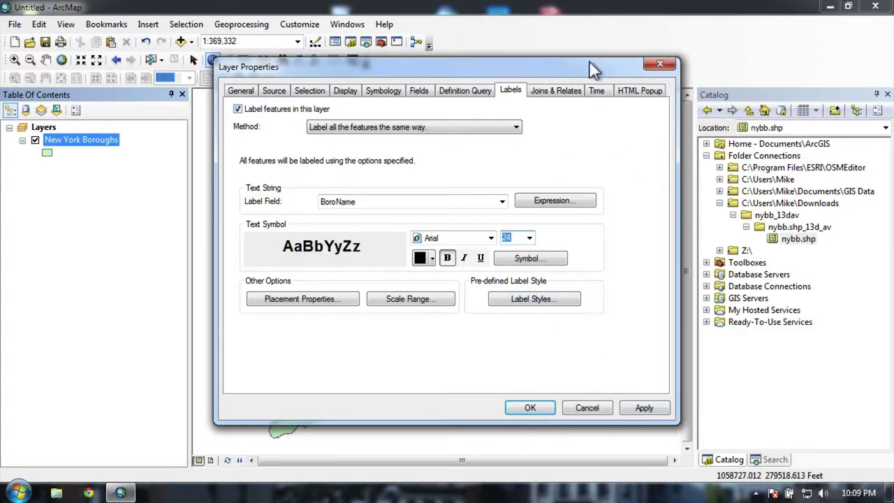
left_click_drag(589, 61, 277, 71)
left_click(333, 418)
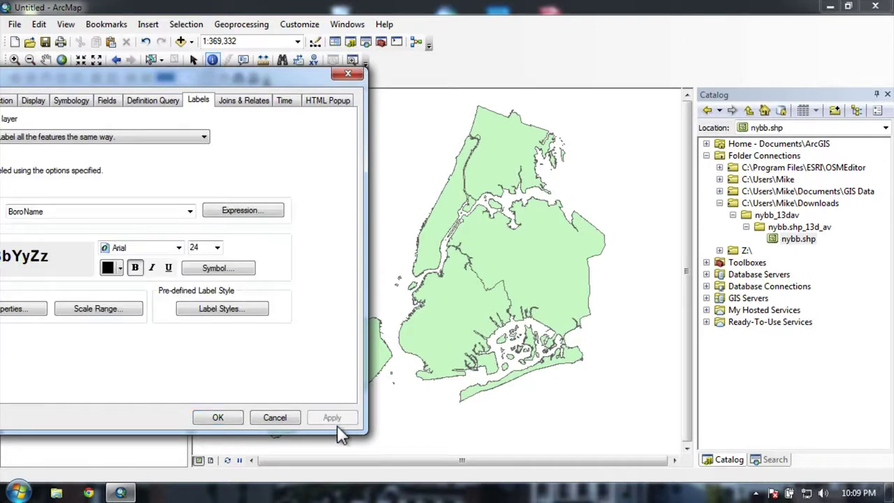
Change the label size to 16 pt, apply and confirm, then reopen the layer properties.
left_click_drag(253, 76, 550, 72)
left_click(500, 243)
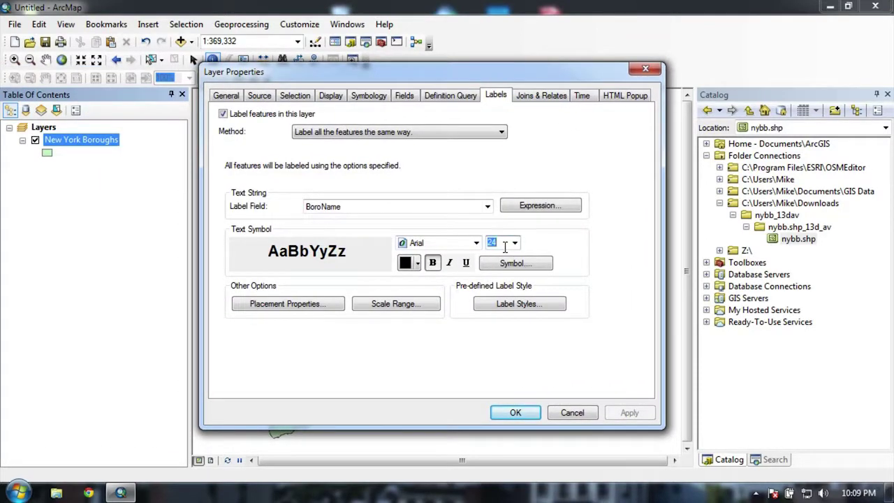
type("16")
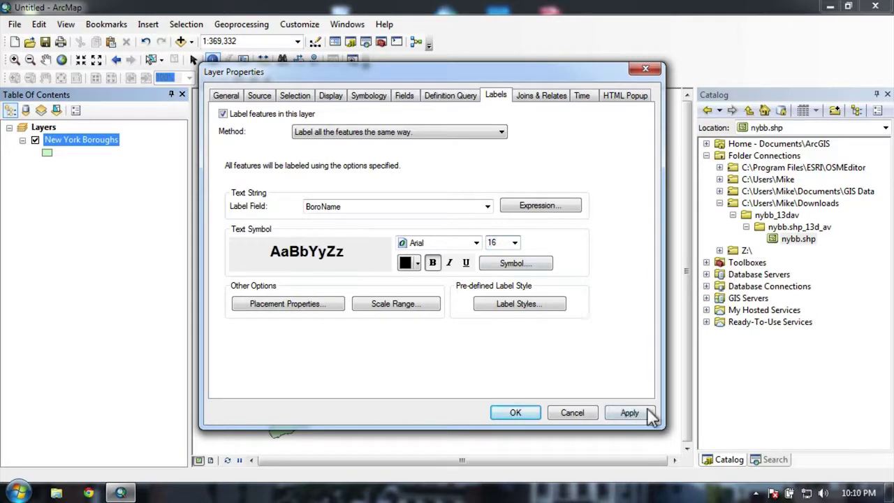
left_click(646, 411)
left_click_drag(508, 70, 258, 61)
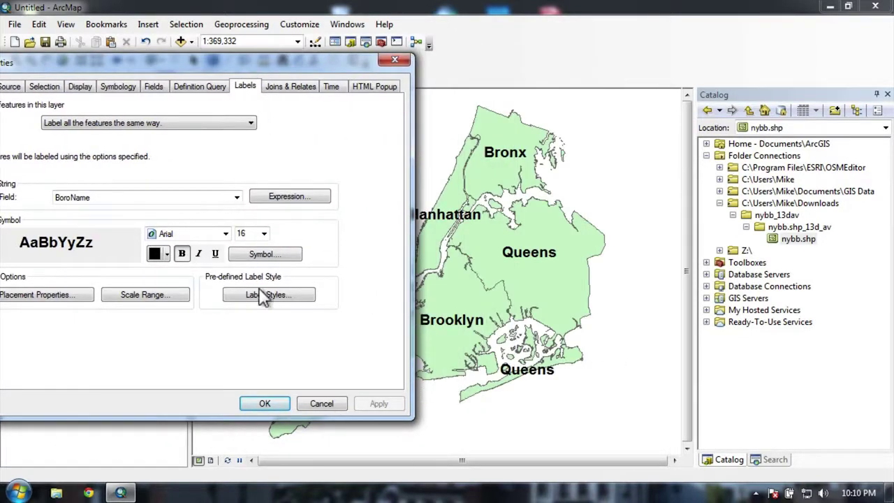
left_click(282, 406)
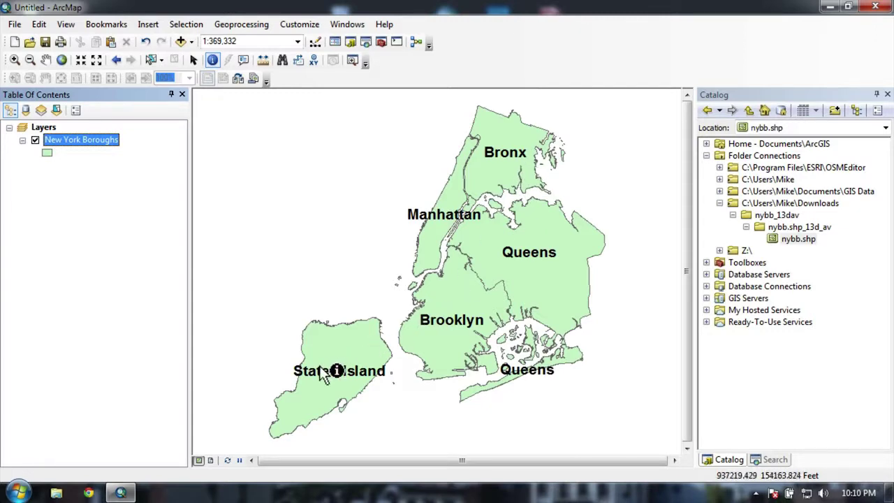
double_click(91, 139)
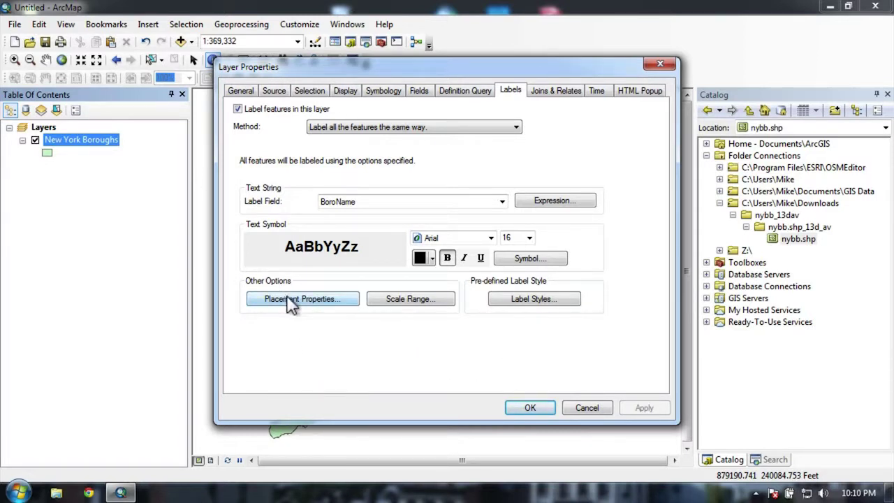
Set label placement to one label per feature and confirm the layer properties.
left_click(317, 300)
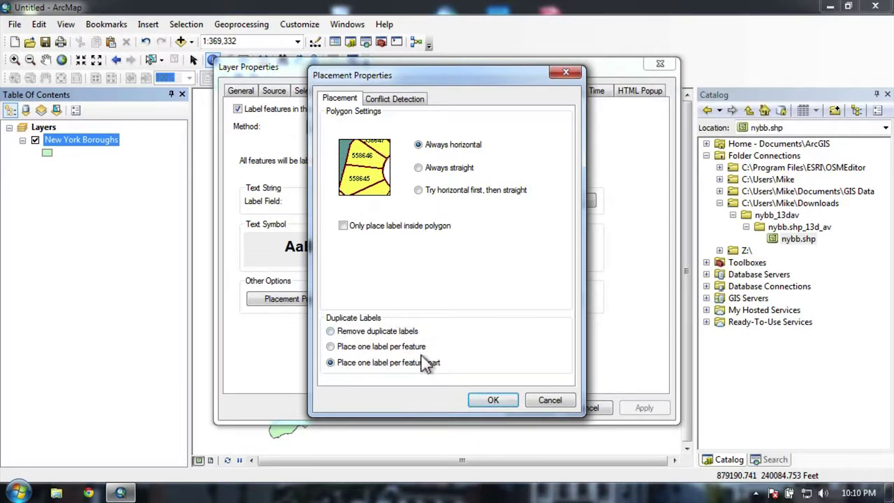
left_click(374, 346)
left_click(494, 400)
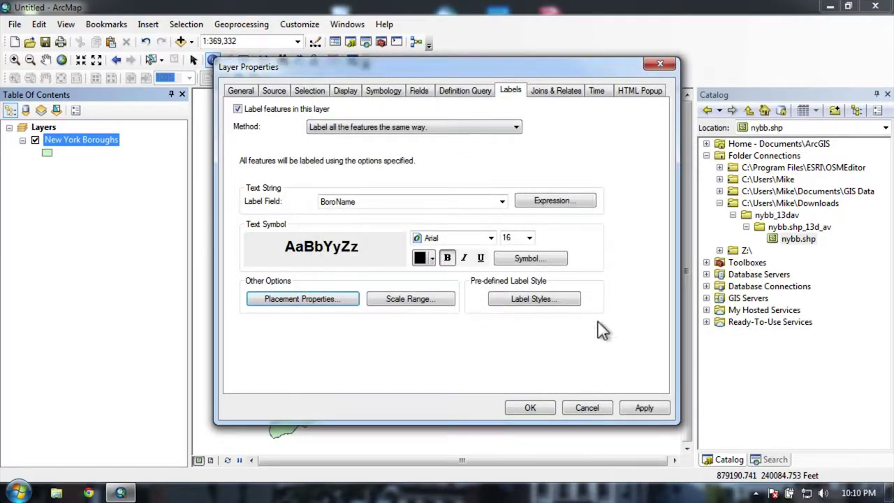
left_click(529, 407)
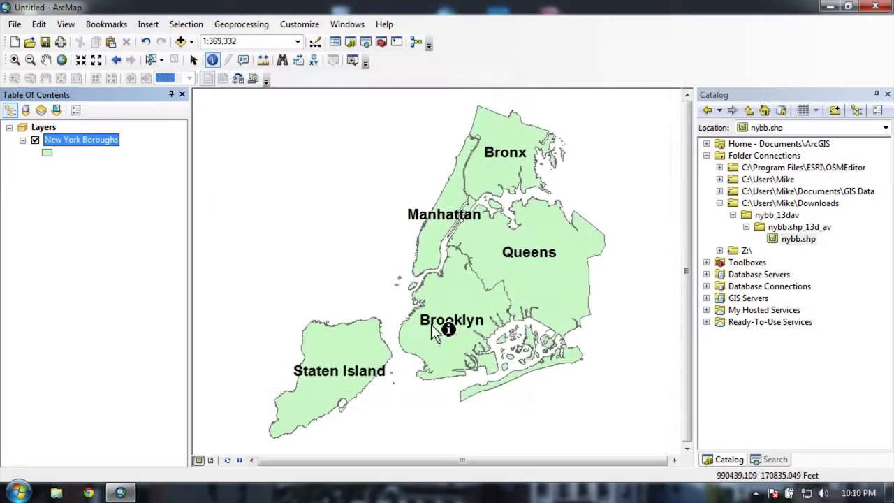